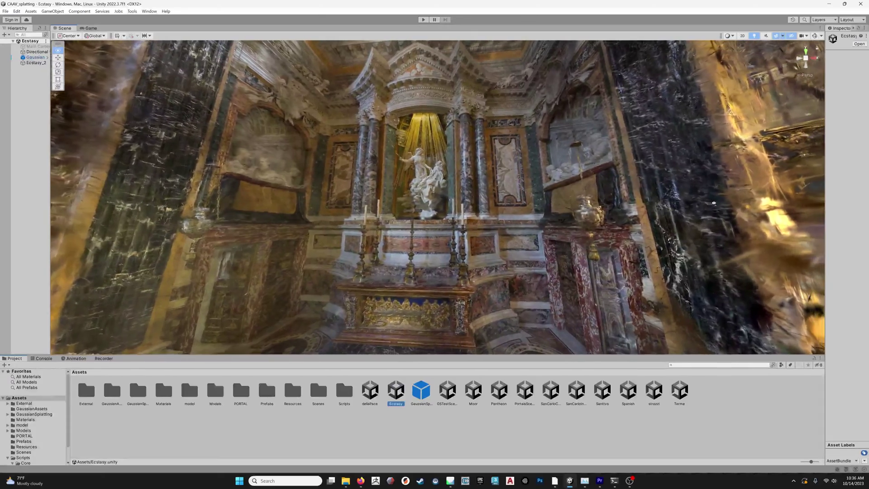
Look around the Gaussian splat scenes of the Ecstasy chapel and the Moor fountain.
right_click_drag(713, 203, 715, 202)
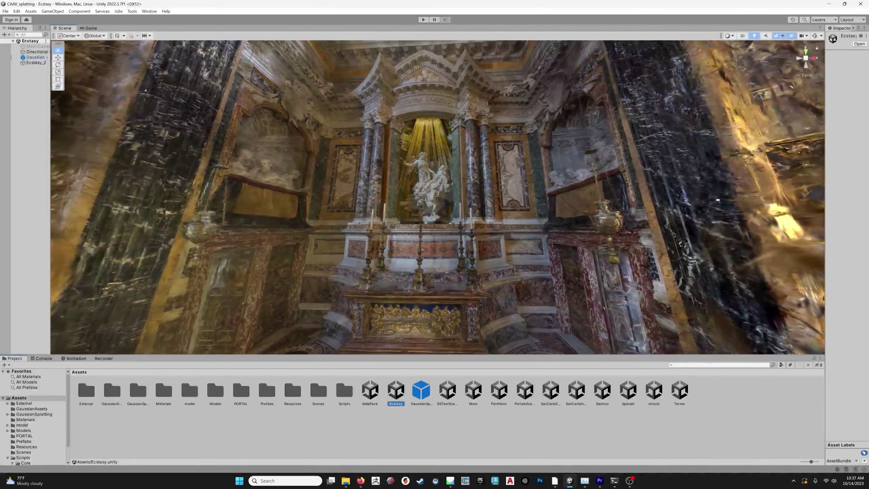
right_click_drag(718, 200, 718, 200)
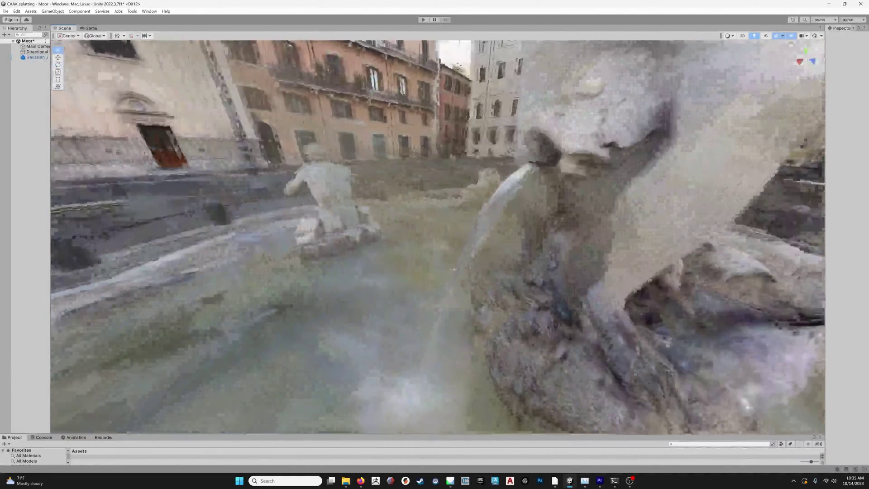
left_click_drag(455, 269, 180, 241, "alt")
left_click_drag(180, 241, 179, 240, "alt")
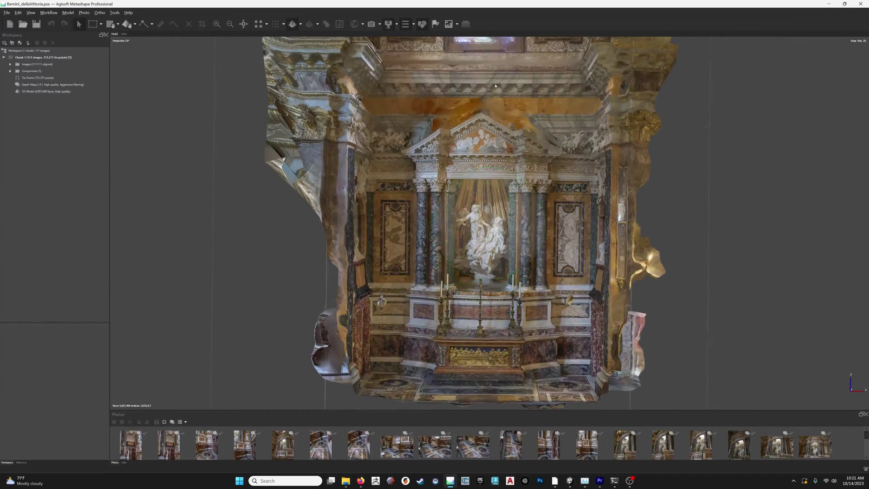
Switch to Metashape, show the camera positions in front of the Bernini chapel model, and hide them again.
left_click(371, 24)
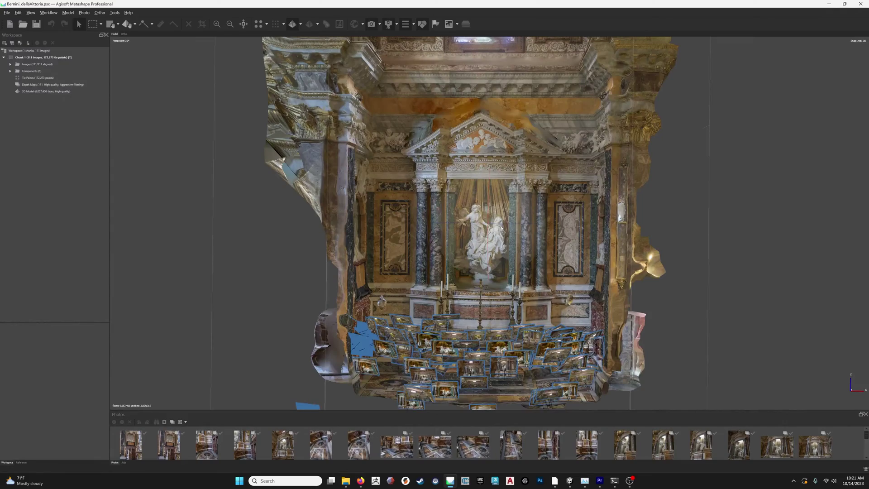
mouse_move(503, 225)
left_mouse_down()
mouse_move(452, 225)
mouse_move(535, 226)
mouse_move(503, 225)
left_mouse_up()
left_click(373, 28)
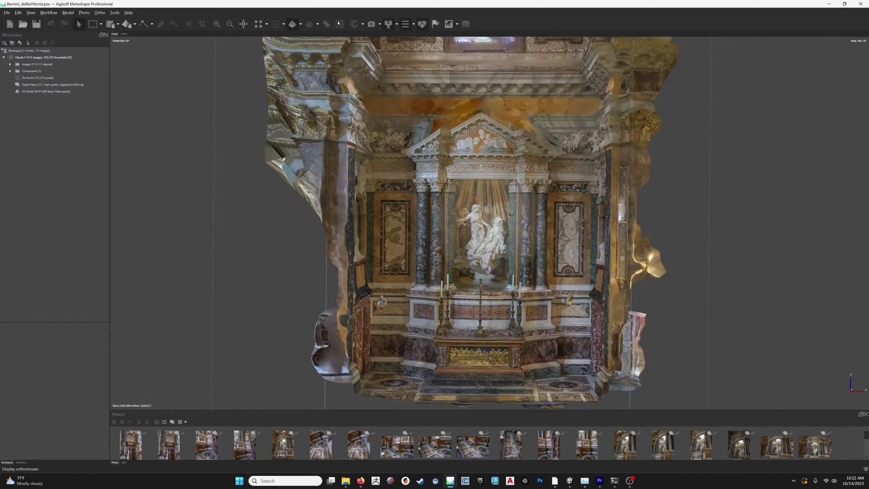
Display the chapel model in solid mode and examine the untextured geometry of the altar columns and sculpture.
left_click(301, 24)
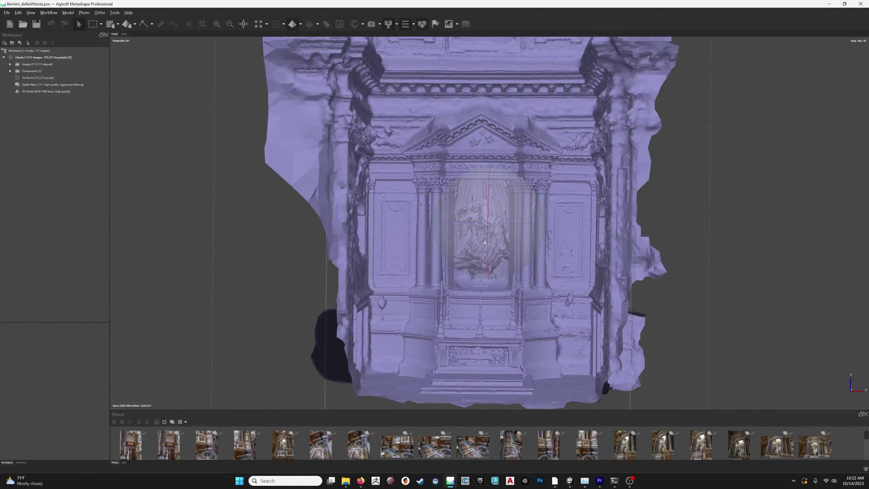
scroll(484, 242, "up", 10)
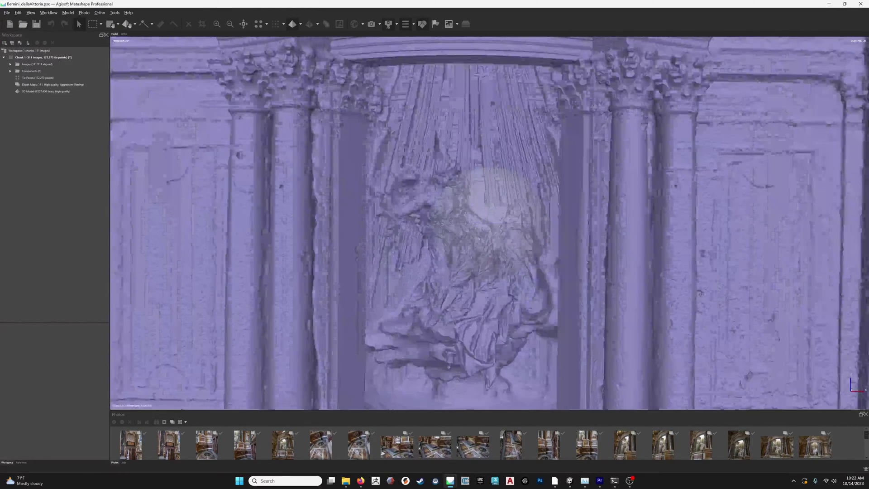
scroll(484, 230, "up", 5)
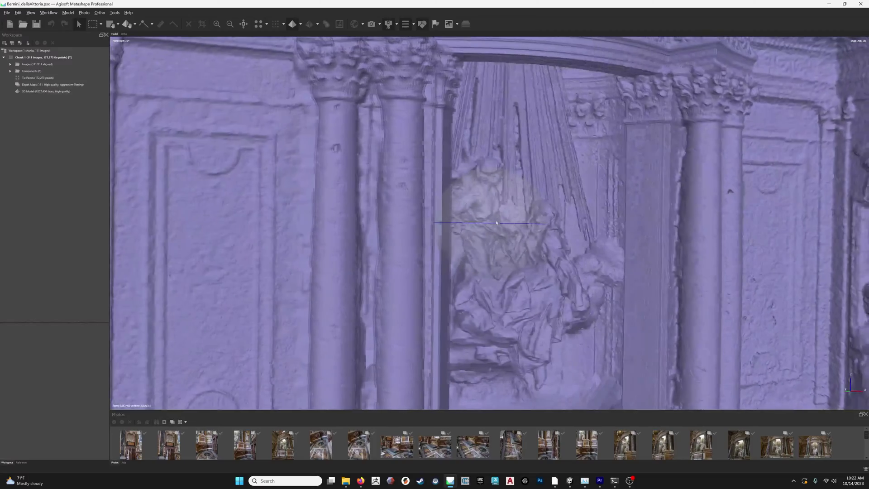
left_click_drag(496, 222, 468, 187)
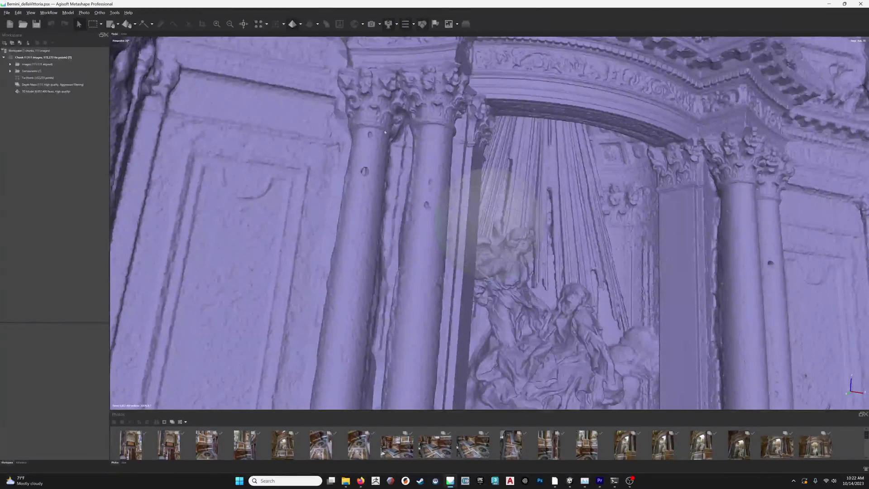
scroll(553, 310, "down", 2)
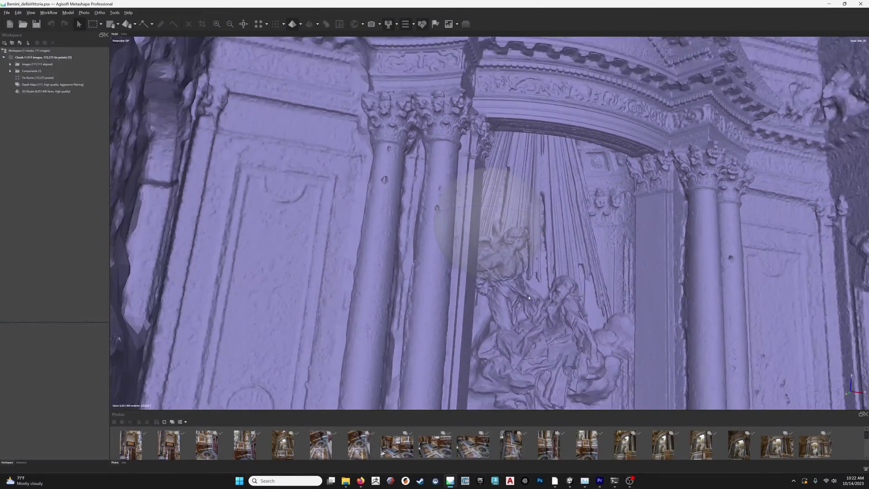
middle_click_drag(552, 310, 516, 217)
left_click_drag(515, 217, 353, 52)
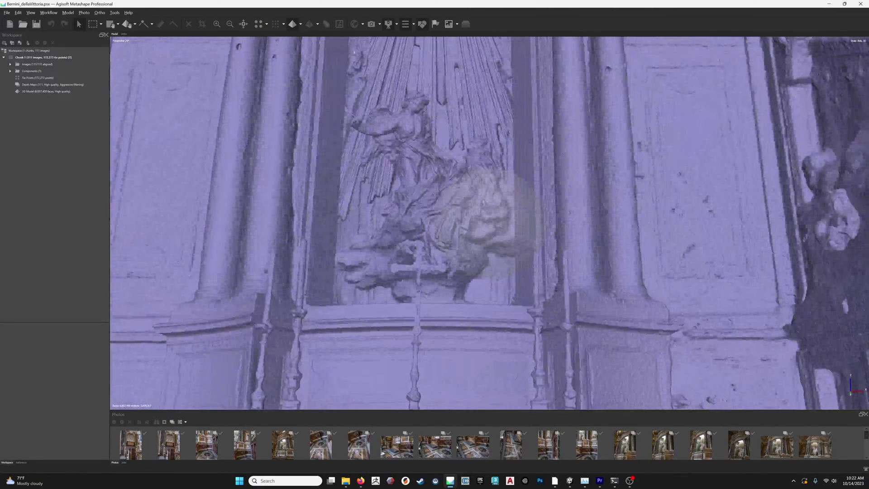
Return the chapel model to textured display with the whole altar in view.
left_click(301, 25)
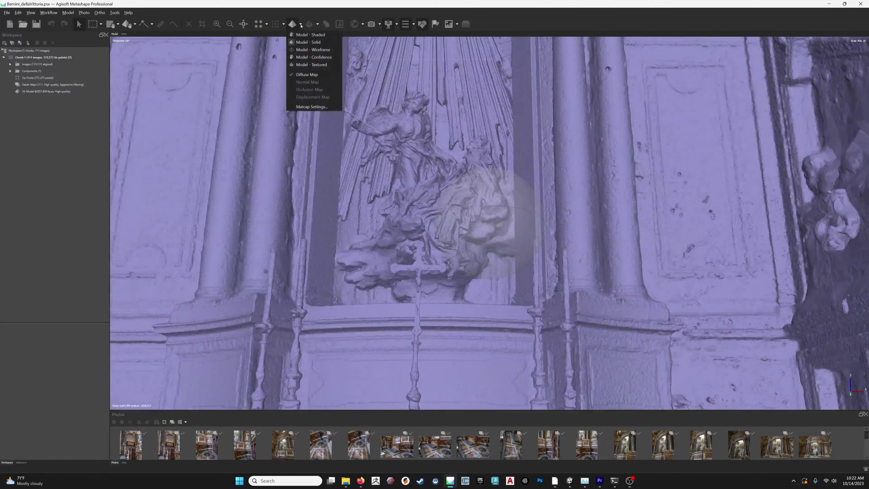
left_click(310, 64)
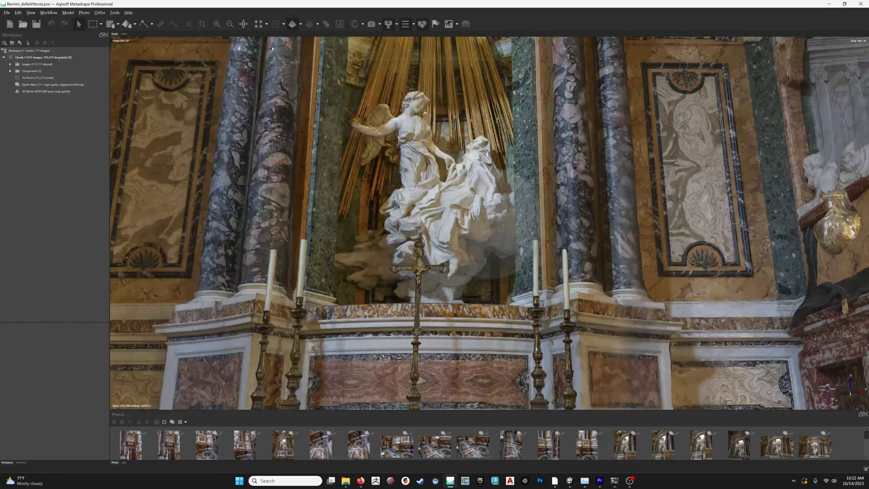
left_click(304, 25)
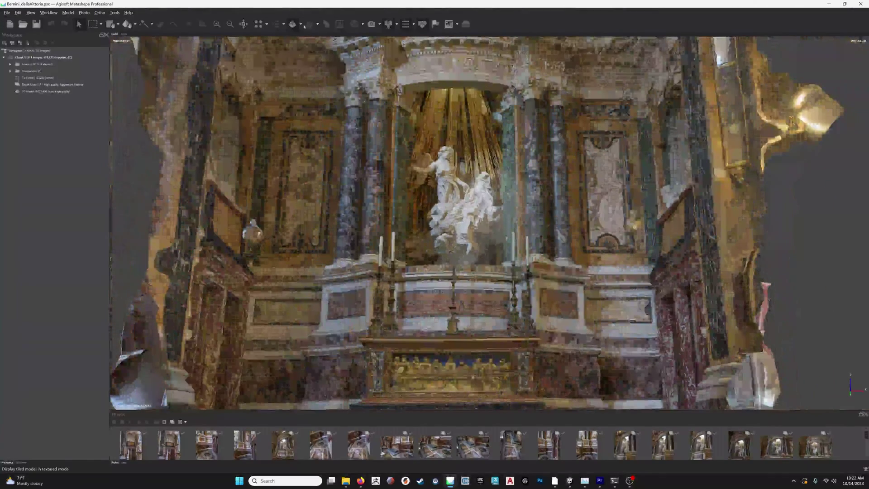
Display the sparse tie point cloud together with the camera positions and view it from several angles.
left_click(258, 25)
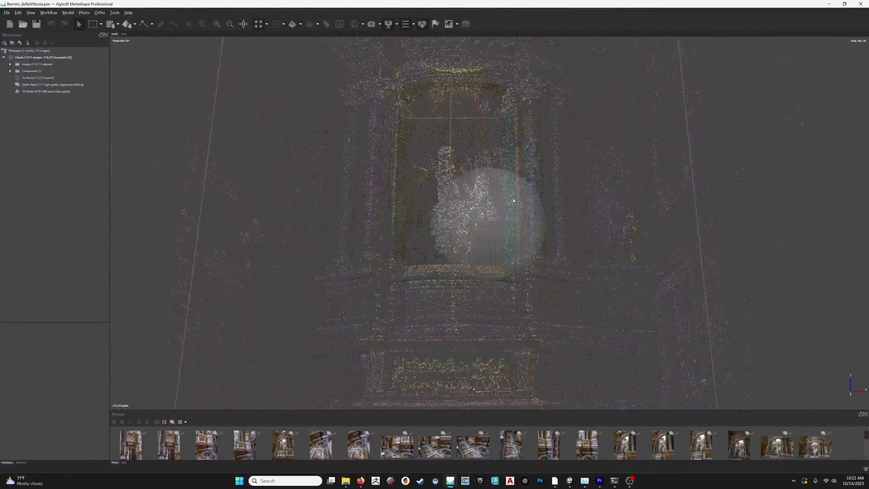
left_click_drag(513, 200, 407, 163)
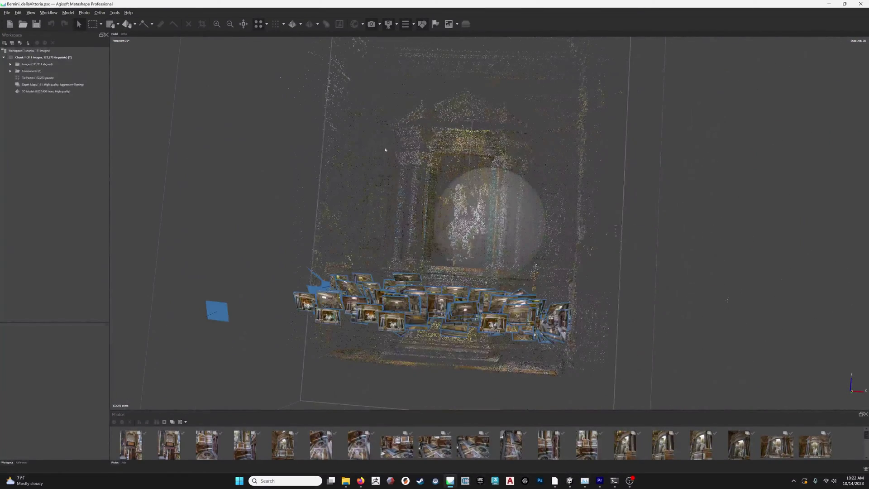
left_click_drag(489, 246, 505, 254)
View a source photo of the marble floor with its matched points, close it, and inspect the tie point cloud around the sculpture.
double_click(513, 443)
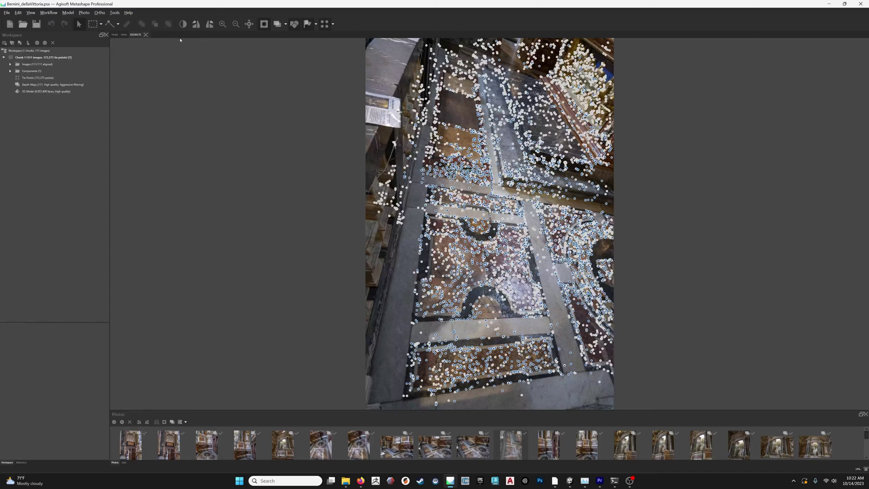
left_click(147, 35)
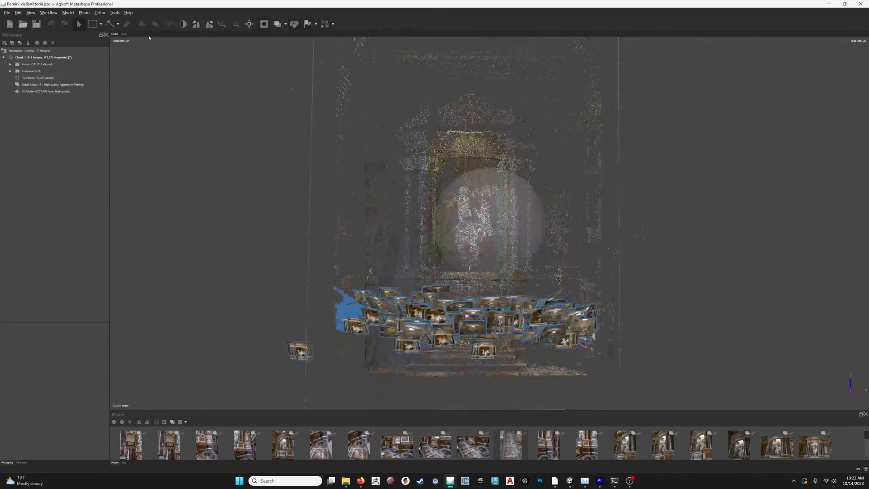
scroll(454, 255, "up", 5)
left_click_drag(454, 255, 483, 233)
scroll(483, 233, "down", 3)
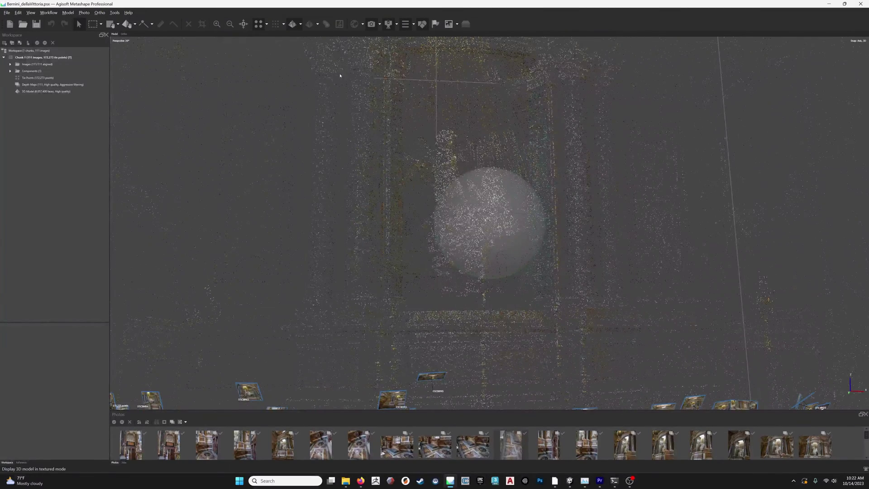
Display the textured model with the camera positions and examine the camera coverage and the upper pediment from above.
left_click(354, 23)
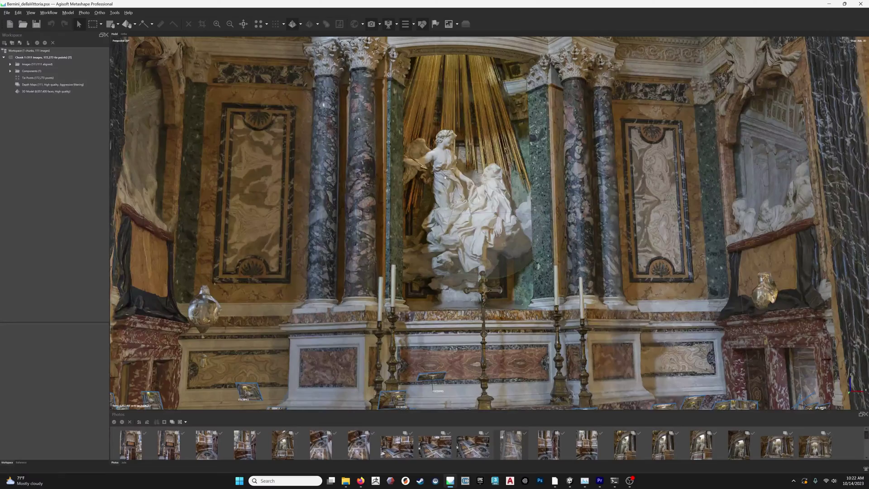
scroll(500, 210, "down", 5)
scroll(500, 210, "up", 5)
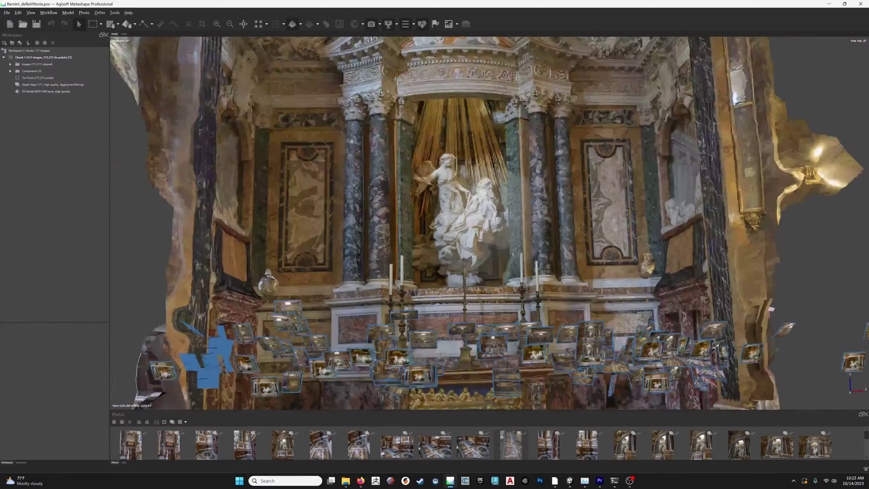
scroll(459, 255, "up", 1)
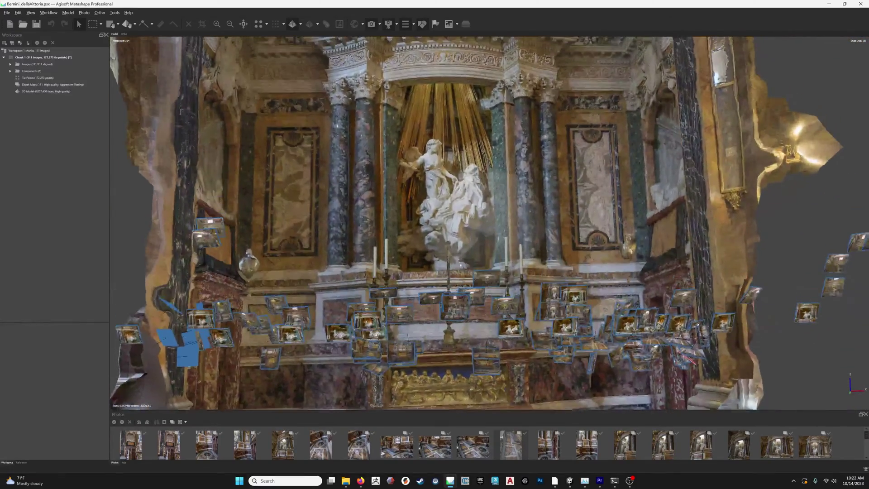
scroll(459, 255, "up", 4)
scroll(488, 243, "down", 3)
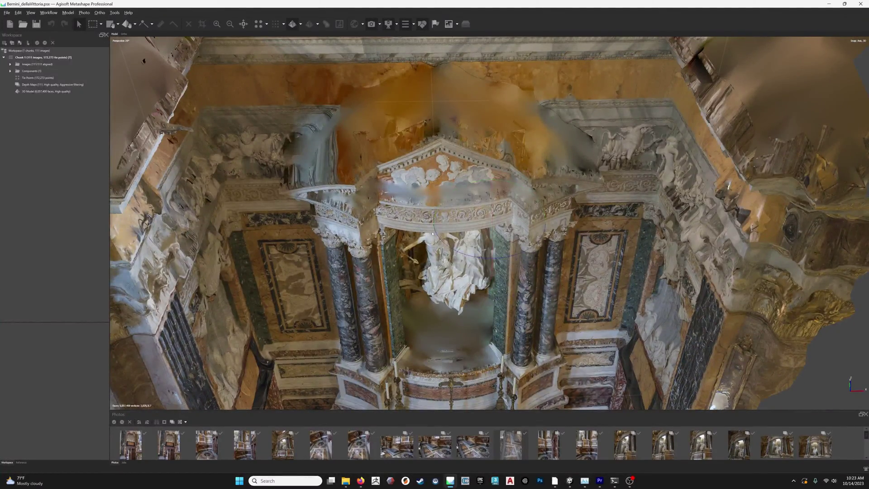
left_click_drag(494, 232, 492, 158)
Hide the camera positions and inspect the textured candlesticks and the angel and saint sculpture up close.
left_click(371, 25)
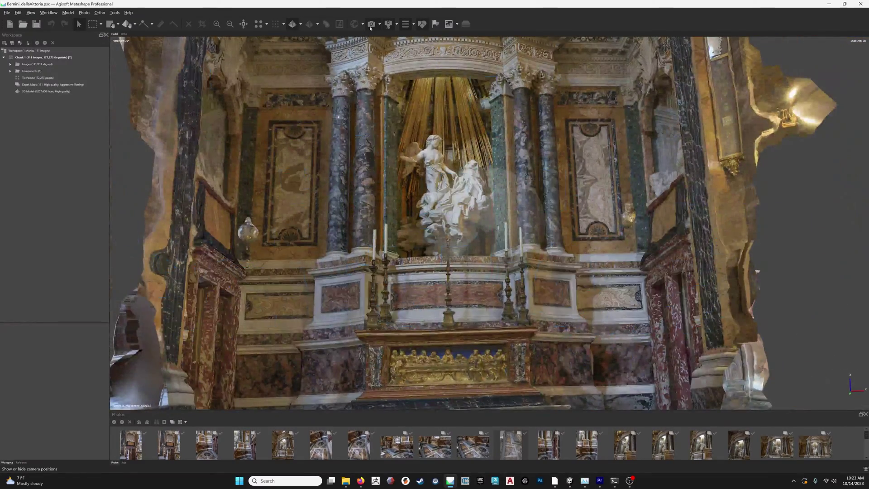
scroll(419, 280, "up", 5)
middle_click_drag(419, 279, 469, 236)
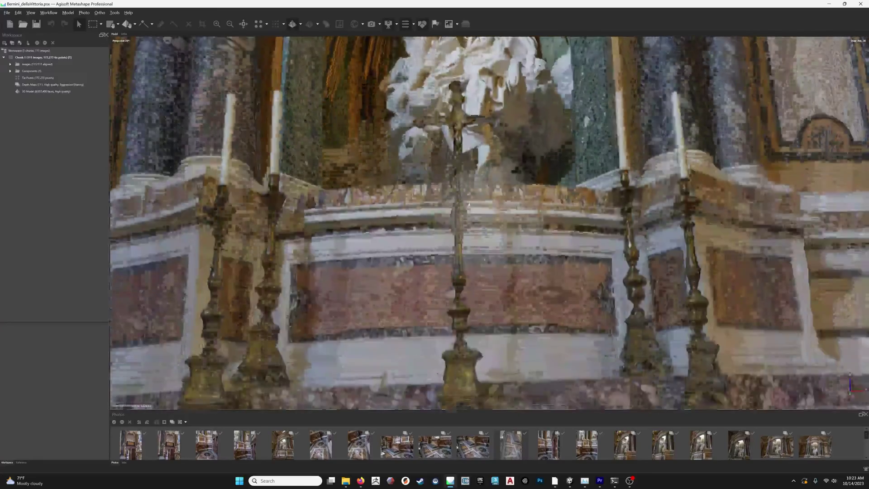
middle_click_drag(469, 204, 510, 190)
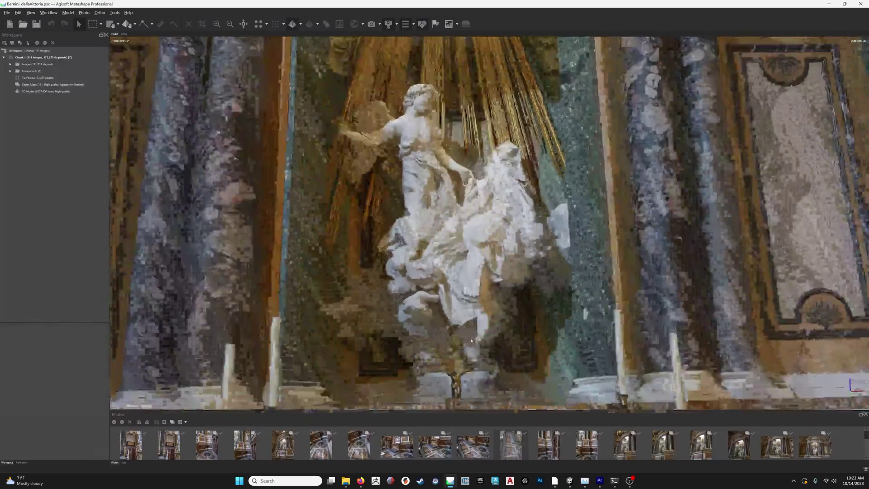
middle_click_drag(471, 340, 476, 398)
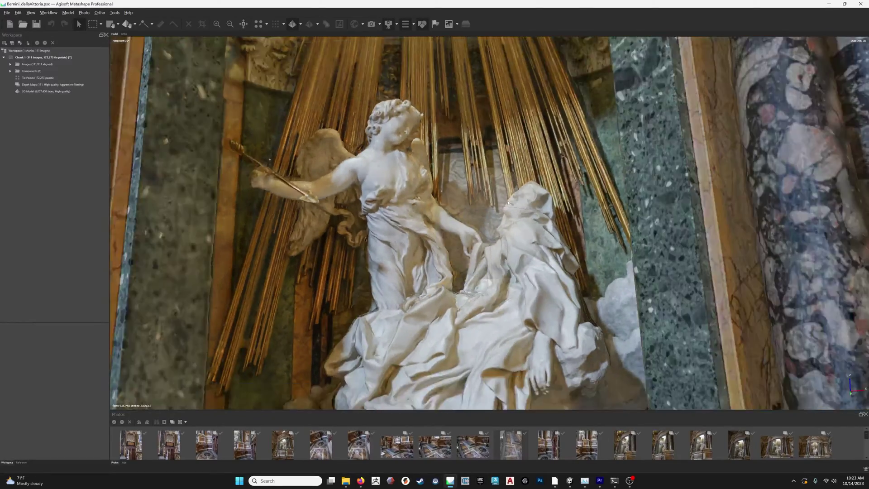
scroll(508, 203, "down", 10)
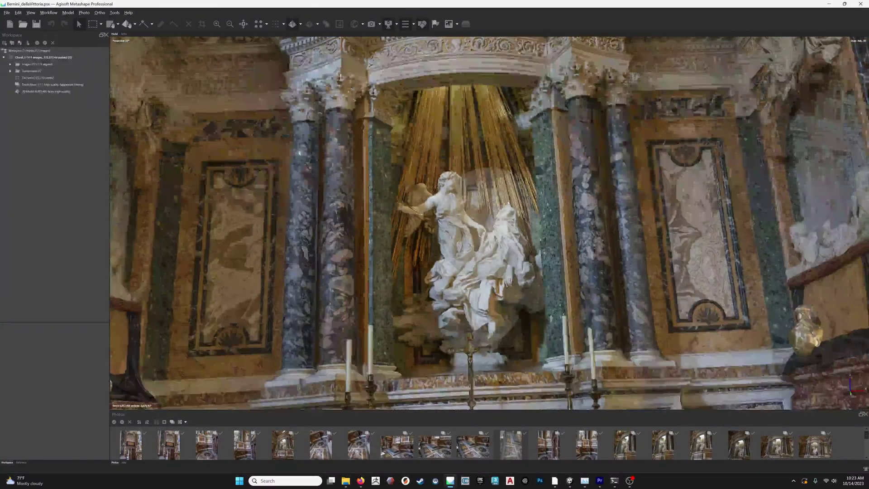
Display the model in shaded and solid modes and examine the bare geometry of the sculpture, the gilded rays and the altar base.
left_click(301, 24)
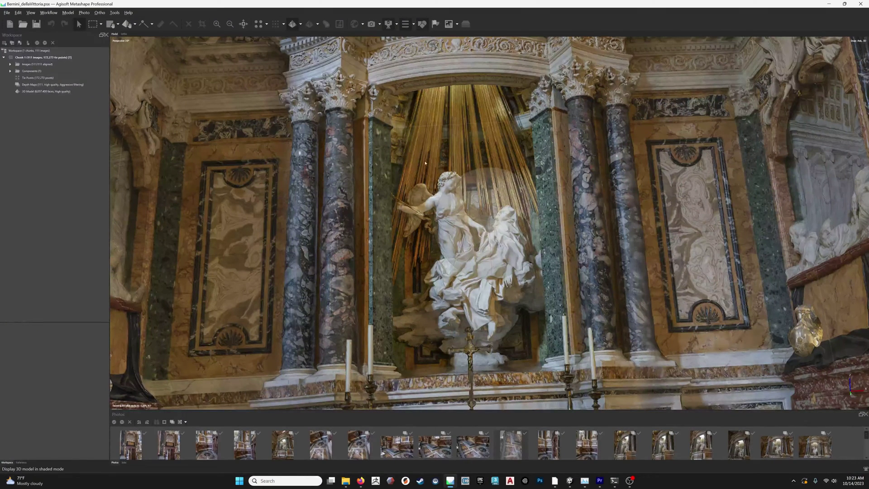
left_click(301, 23)
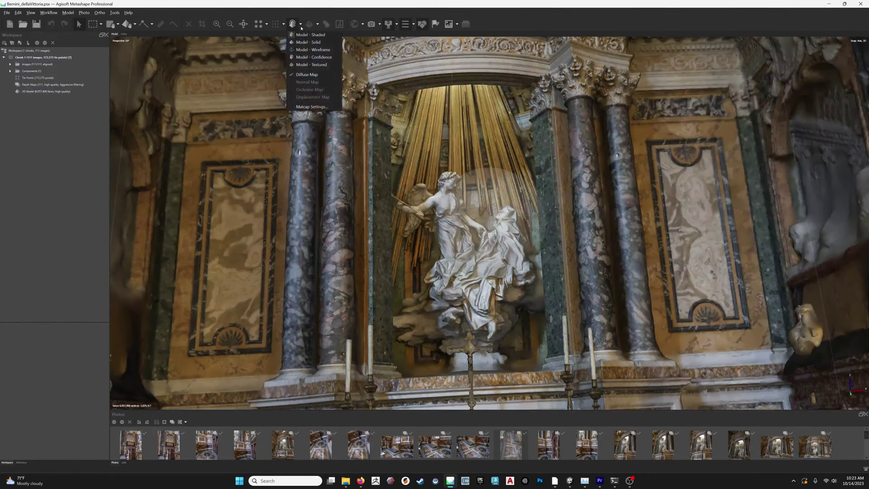
left_click(316, 43)
scroll(423, 189, "up", 10)
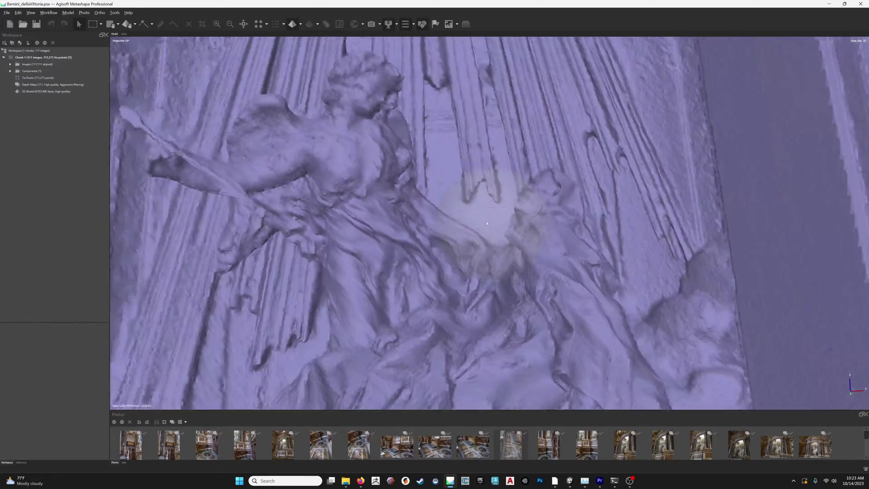
mouse_move(486, 224)
left_mouse_down()
mouse_move(498, 219)
mouse_move(482, 221)
mouse_move(482, 234)
left_mouse_up()
scroll(482, 233, "down", 6)
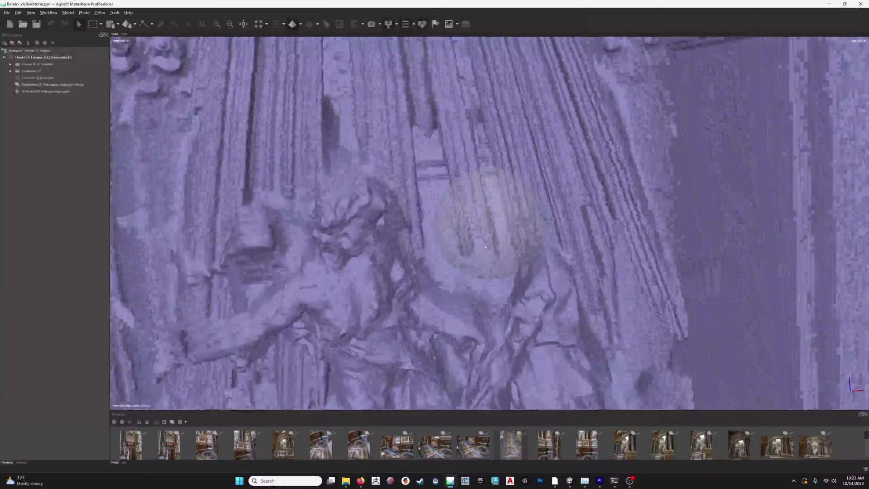
scroll(480, 231, "up", 6)
scroll(482, 232, "down", 6)
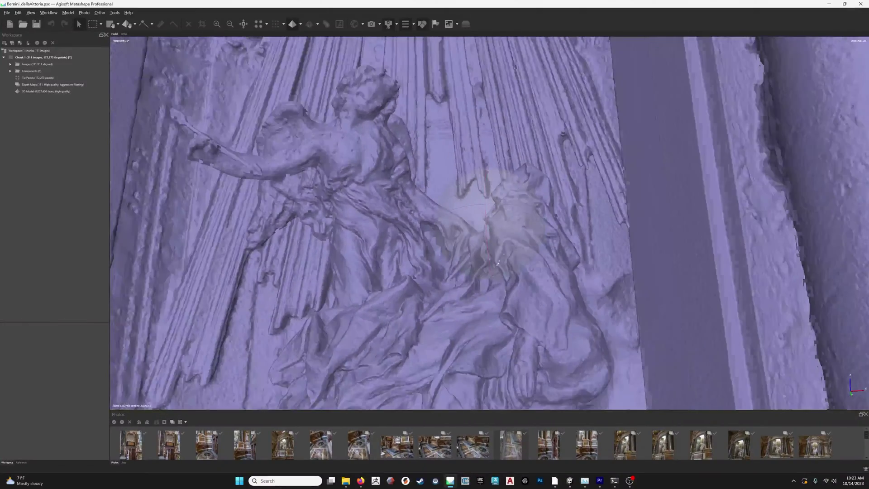
middle_click_drag(497, 263, 536, 140)
scroll(512, 249, "down", 5)
left_click_drag(507, 267, 513, 255)
scroll(513, 254, "down", 5)
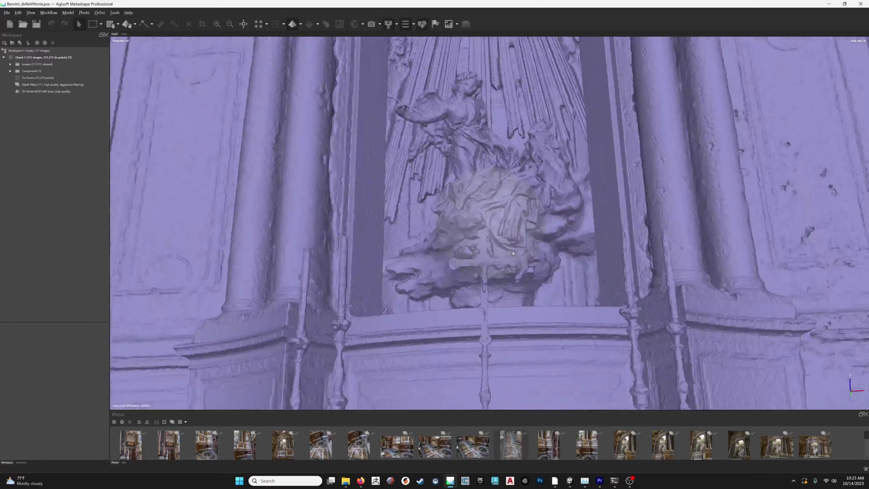
scroll(513, 254, "up", 3)
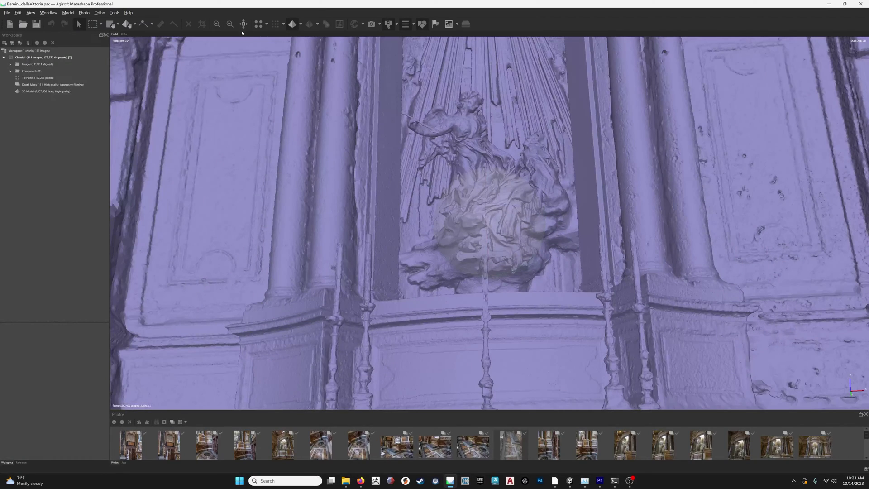
Restore the textured display and examine the altar as a whole from the front and from the side.
left_click(301, 24)
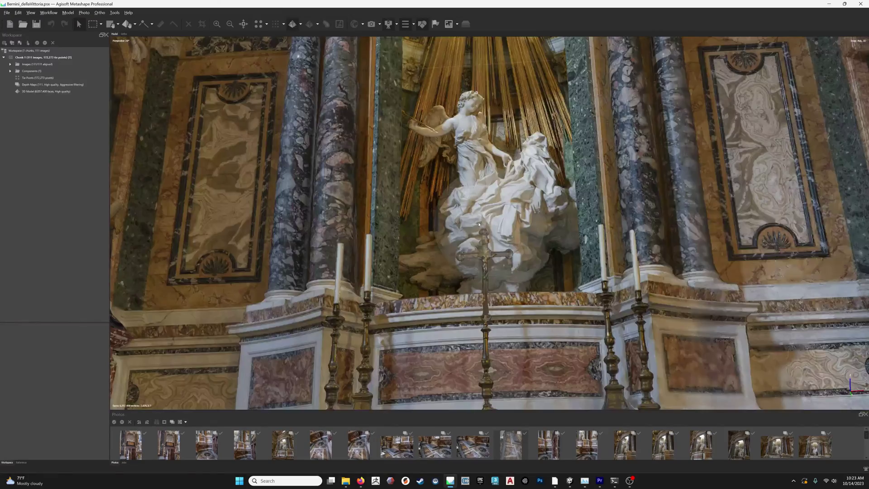
scroll(479, 224, "down", 4)
left_click_drag(479, 224, 424, 296)
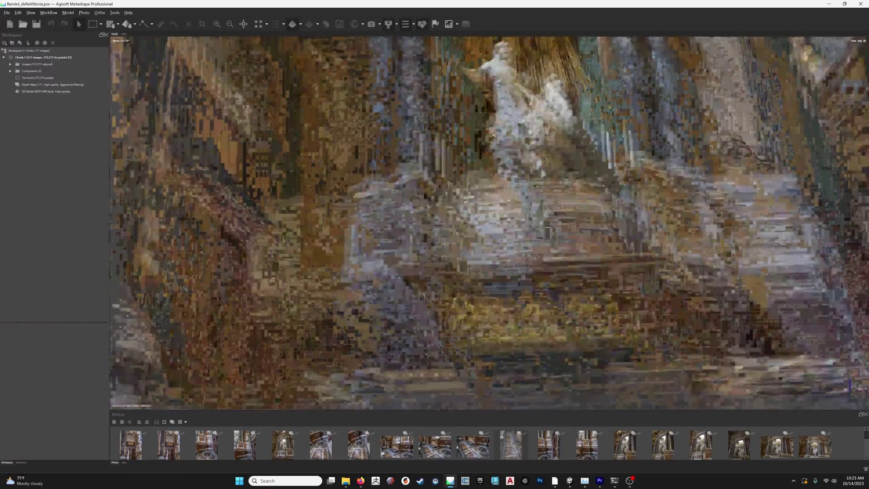
left_click_drag(544, 160, 476, 238)
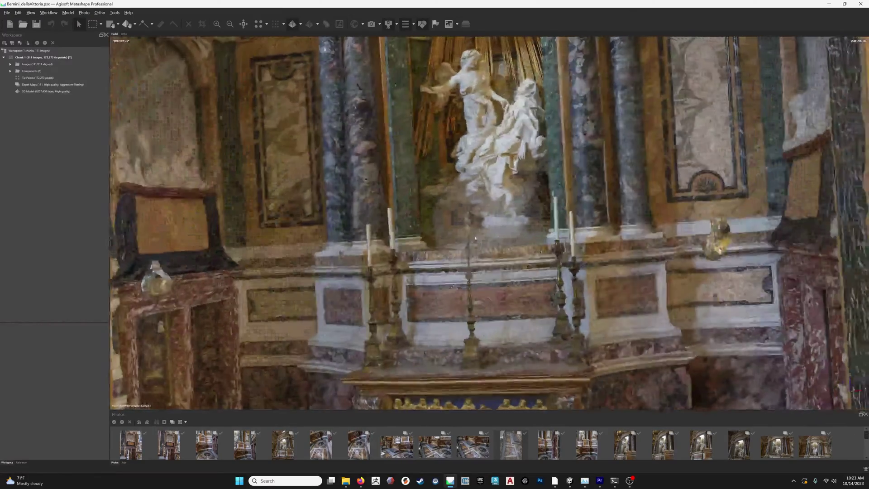
mouse_move(629, 480)
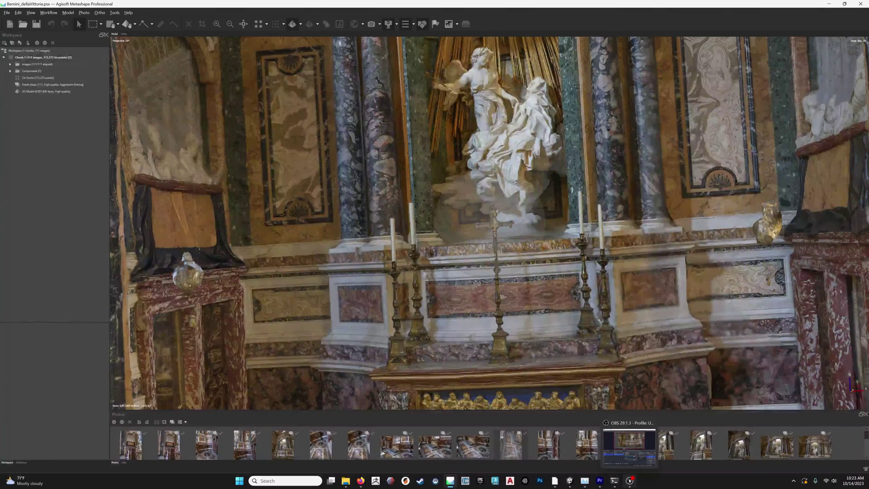
scroll(553, 219, "down", 4)
left_click_drag(543, 214, 544, 220)
left_click_drag(486, 222, 502, 221)
scroll(485, 221, "down", 5)
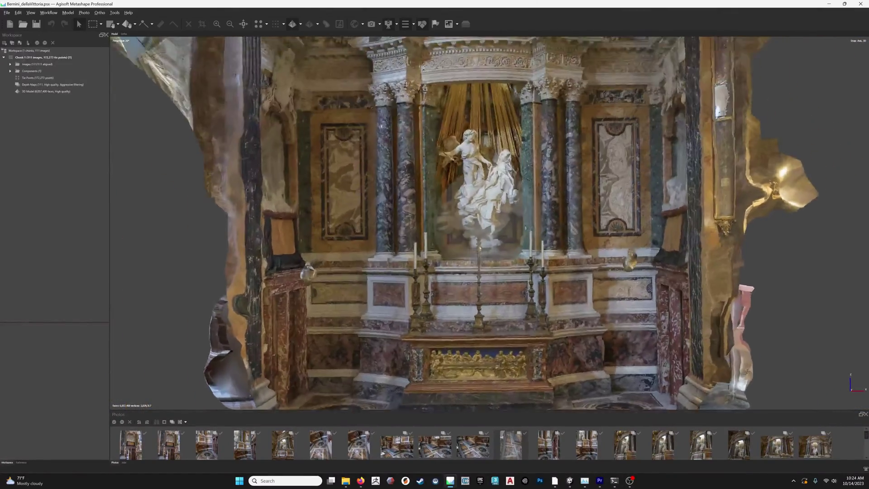